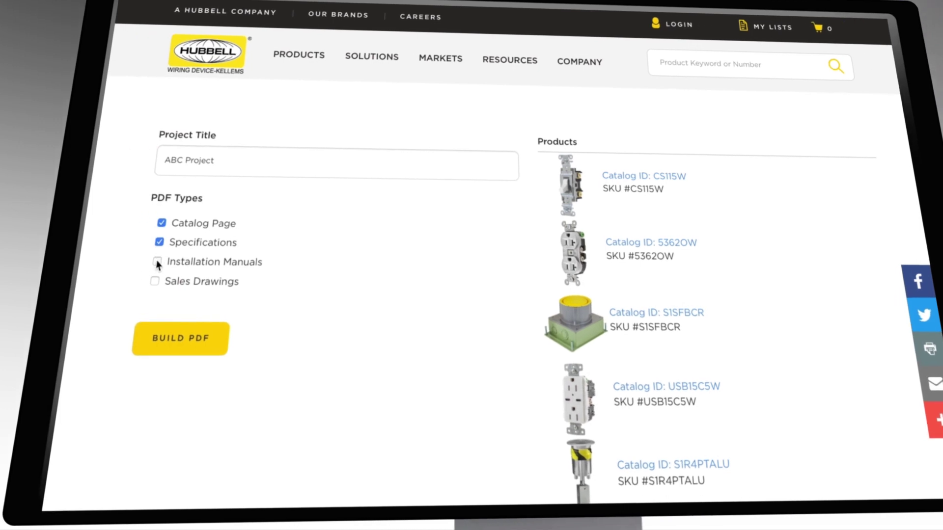
Step: Build the ABC Project submittal PDF with all four document types, then download it to view
click(164, 350)
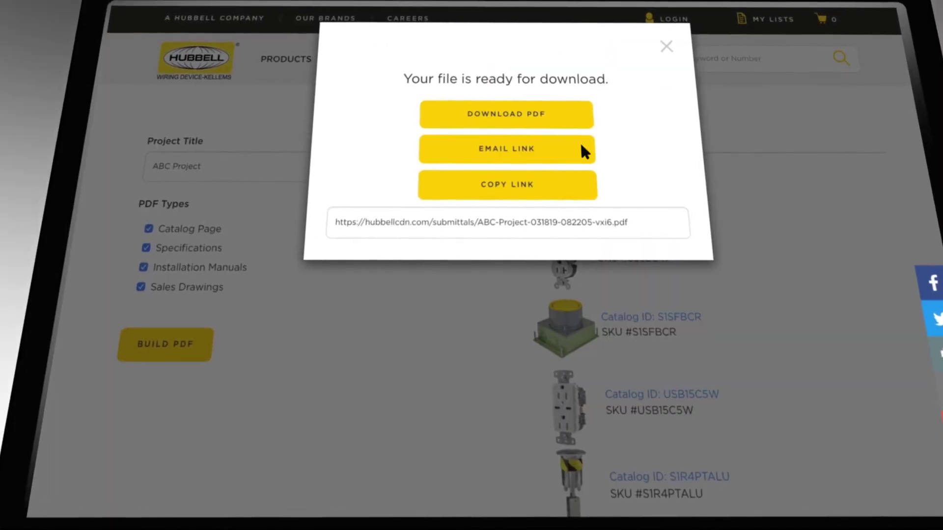
click(500, 117)
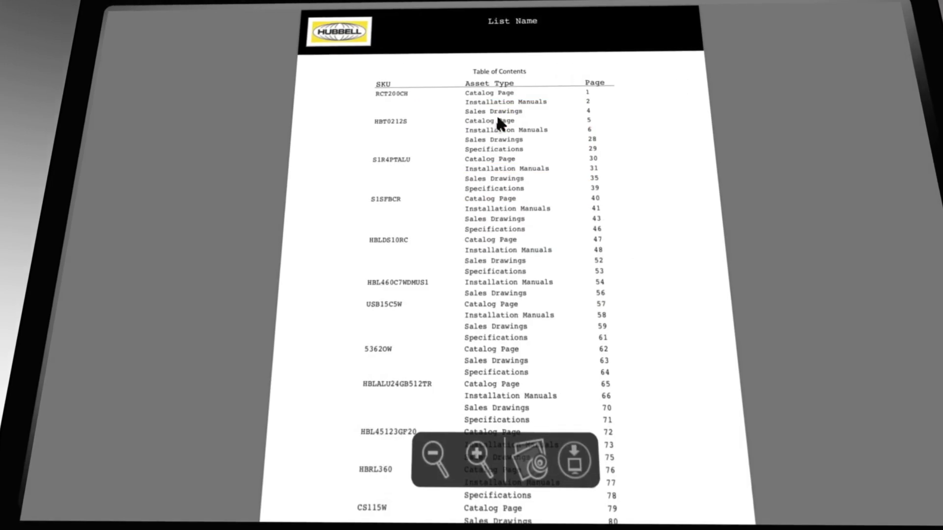
scroll(494, 118, down, 15)
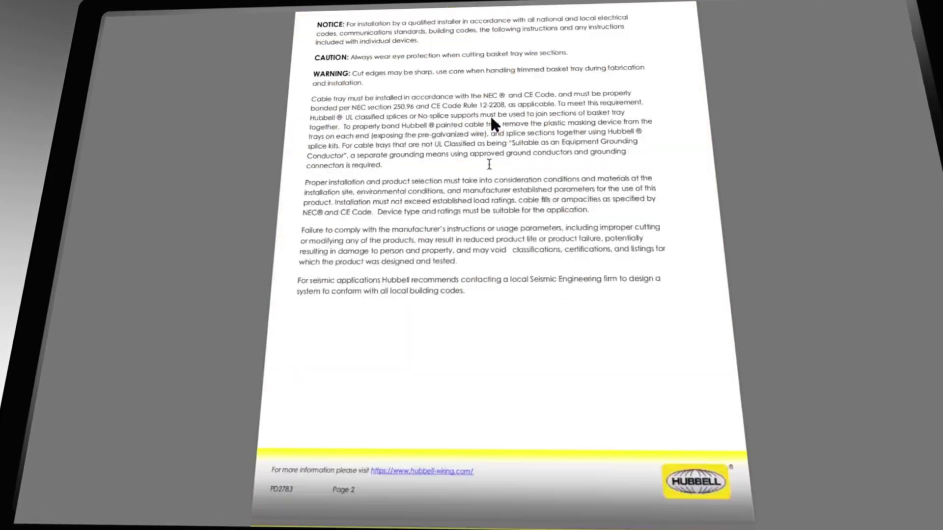
scroll(492, 119, down, 15)
scroll(491, 119, down, 10)
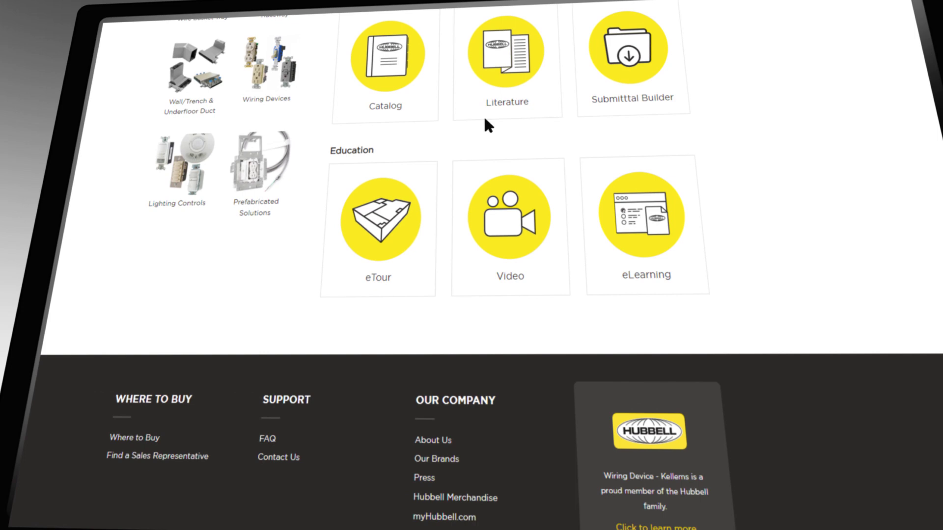